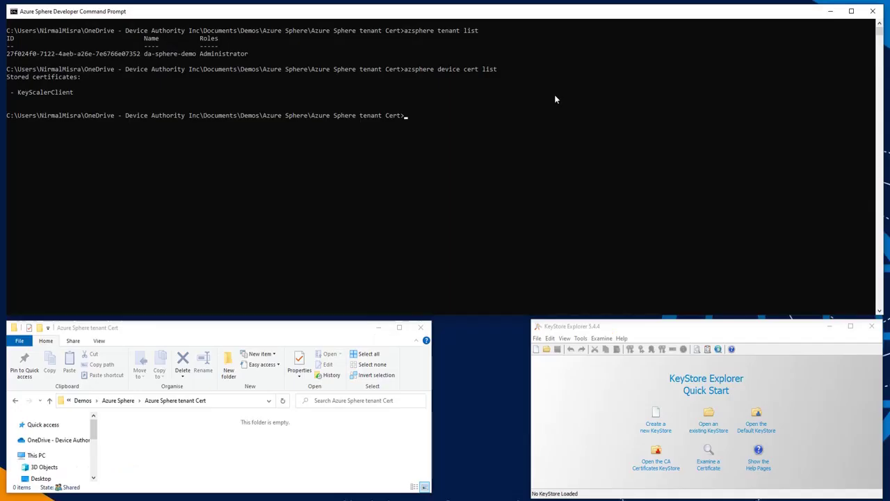
Step: Download the tenant CA certificate as azsphere_tenant.cer using 'azsphere ca-certificate download'
type("azsphere ca-certificate download -o azsphere_tenant.cer")
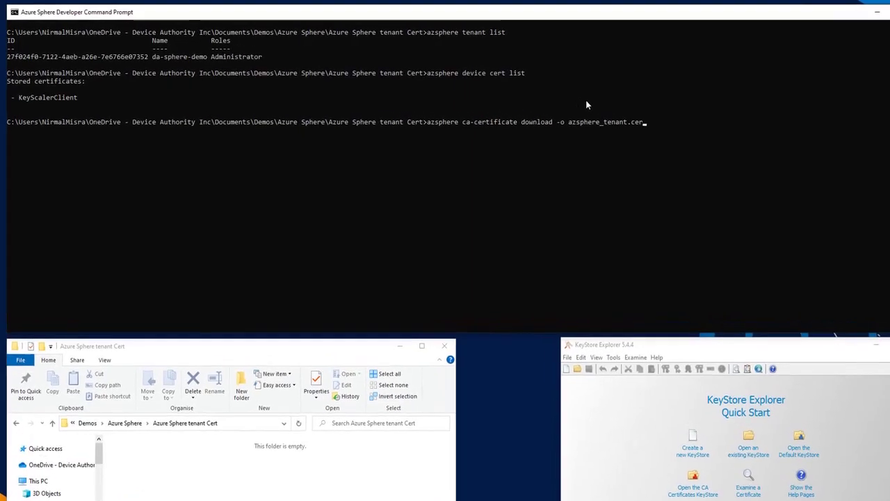
key("Return")
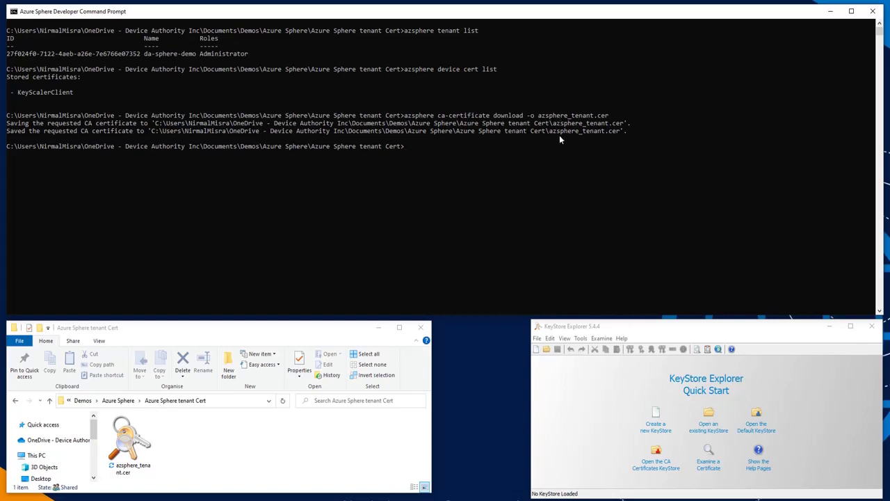
left_click(132, 441)
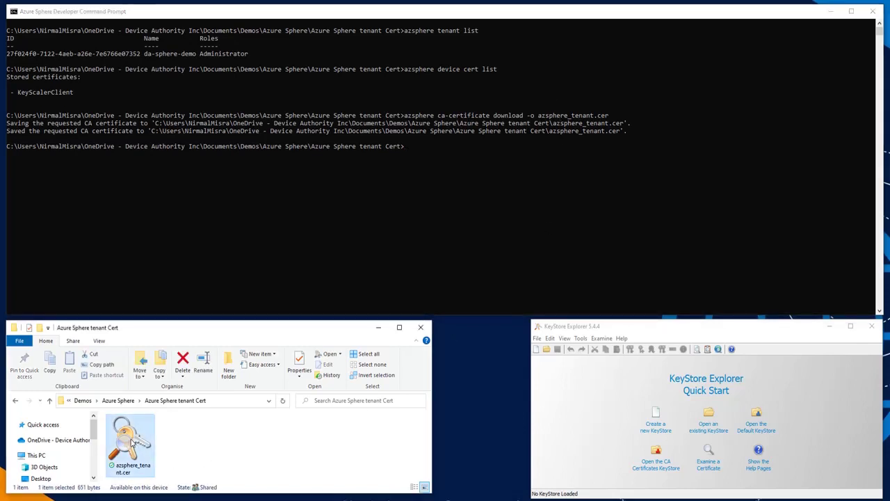
left_click_drag(132, 442, 610, 439)
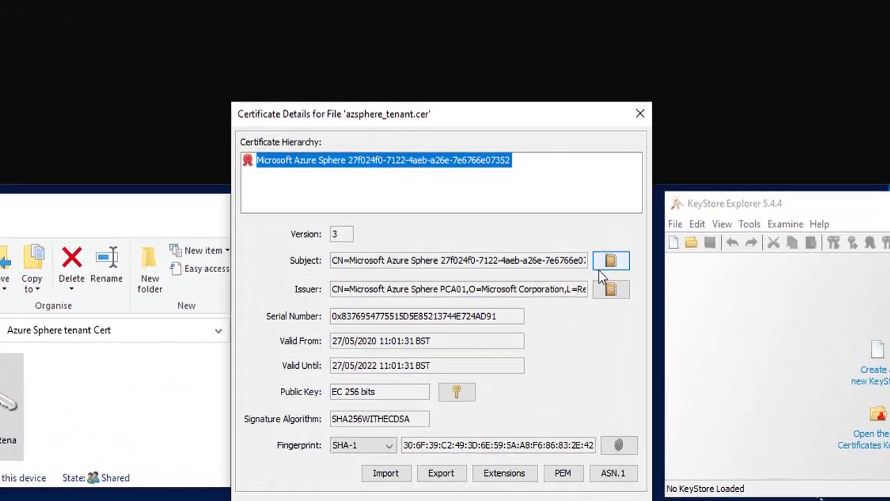
left_click(634, 241)
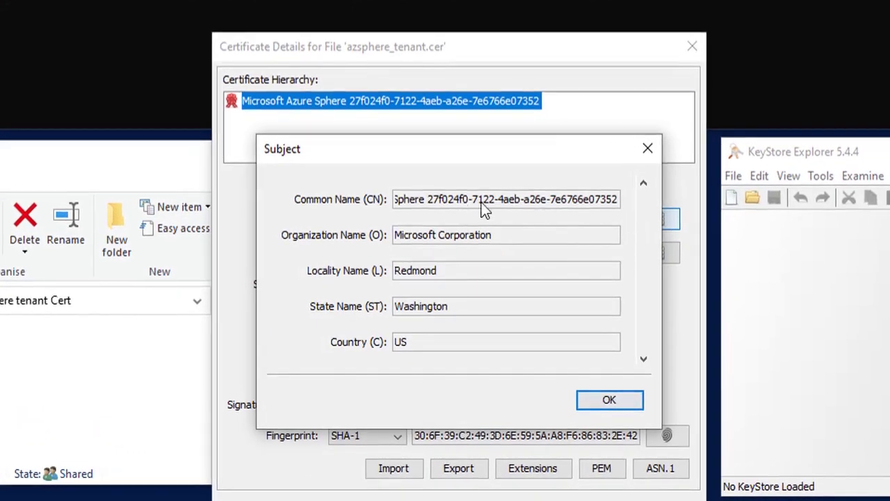
left_click(616, 403)
left_click(651, 251)
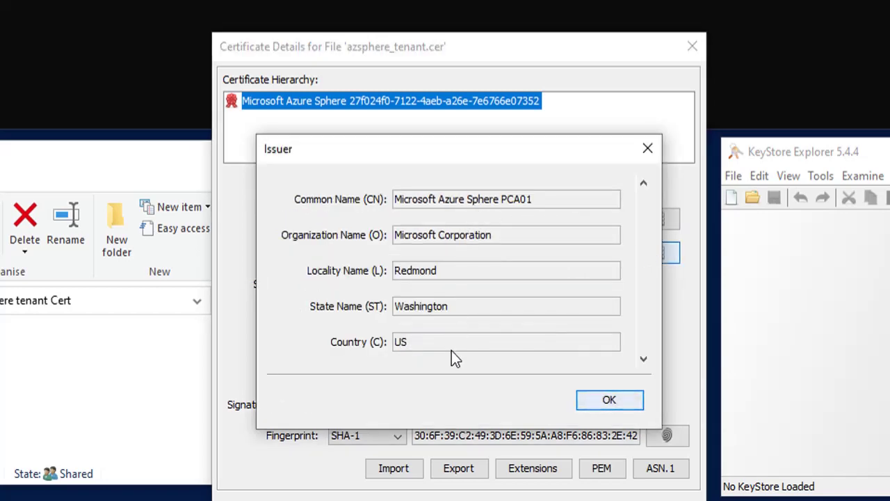
left_click(607, 402)
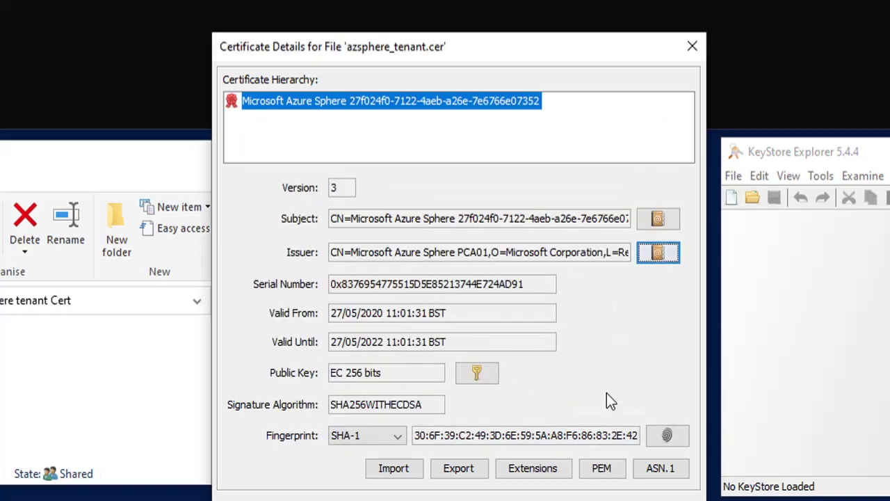
left_click_drag(636, 55, 635, 0)
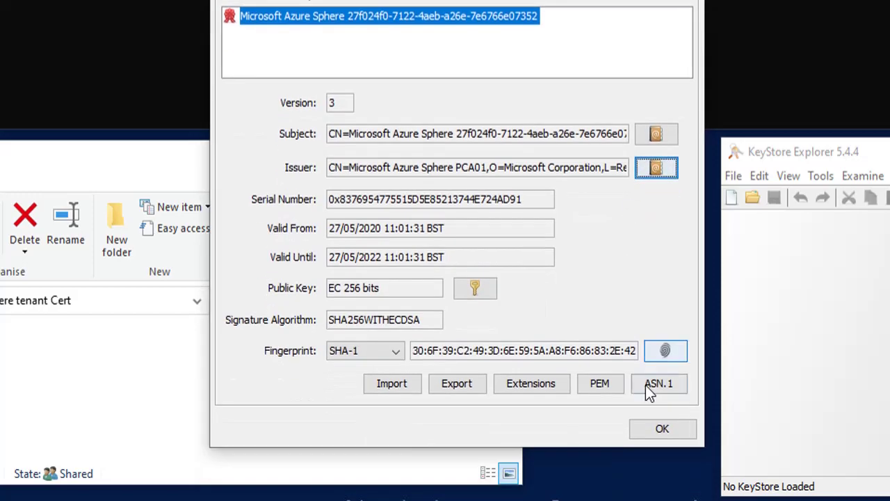
left_click(662, 430)
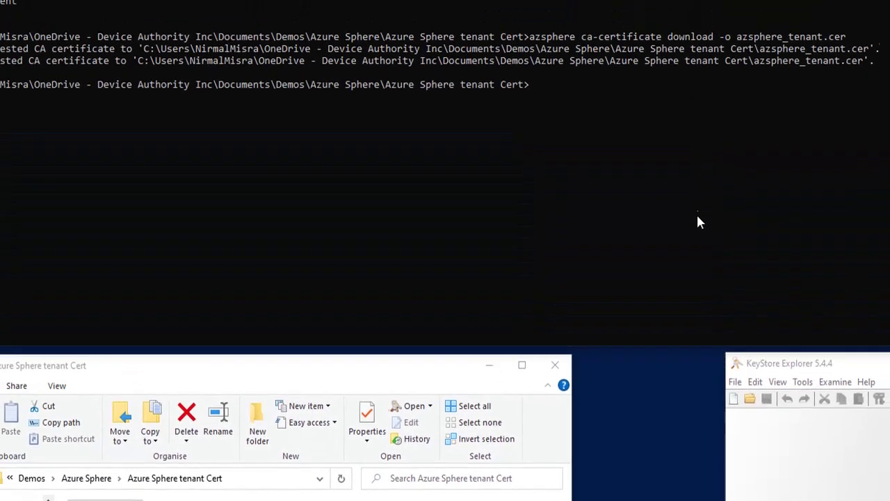
Step: Recover the Azure Sphere device with 'azsphere dev recover'
type("azsphere dev recover")
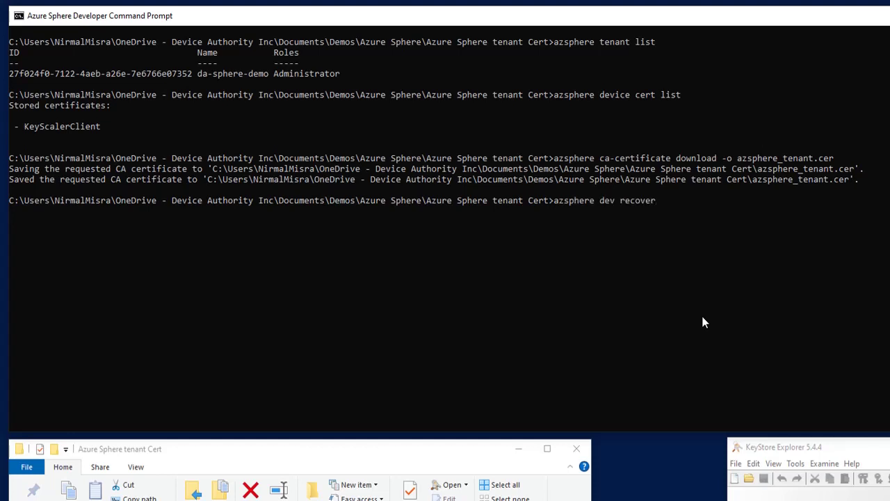
key("Return")
left_click(799, 18)
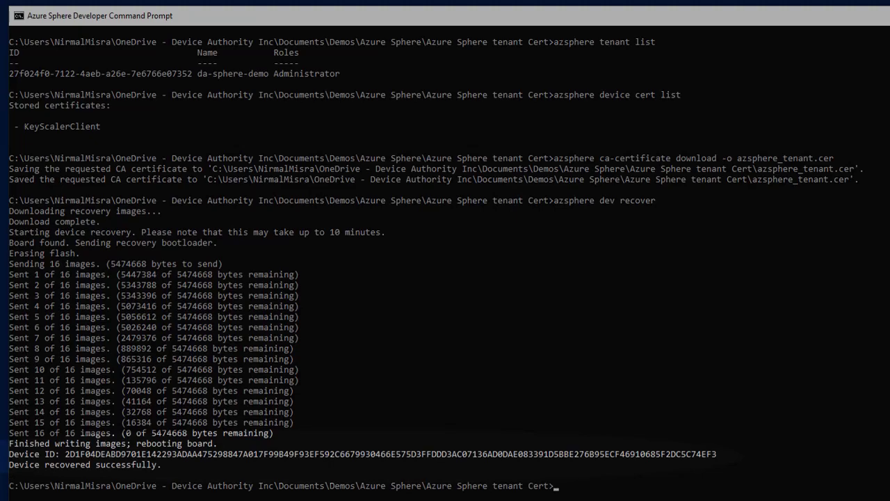
Step: Check the device's Wi-Fi status and list its stored certificates
type("azsphere device wifi show-status")
key("Return")
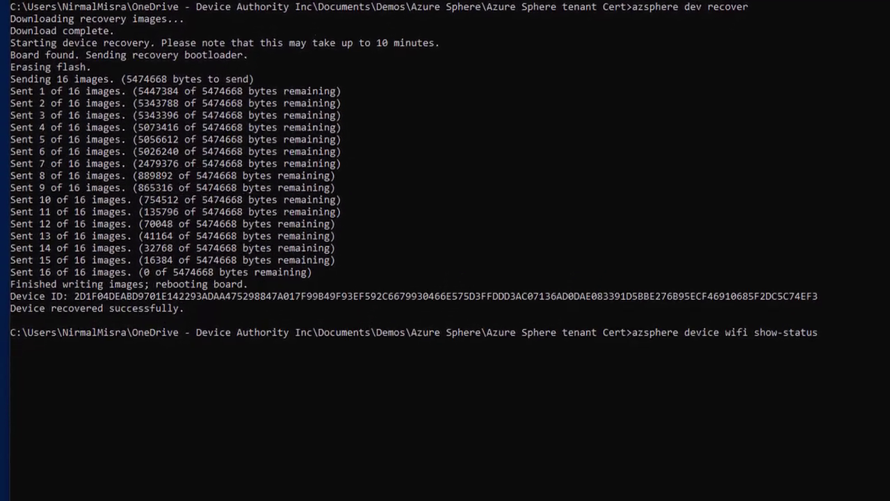
type("azsphere device cert list")
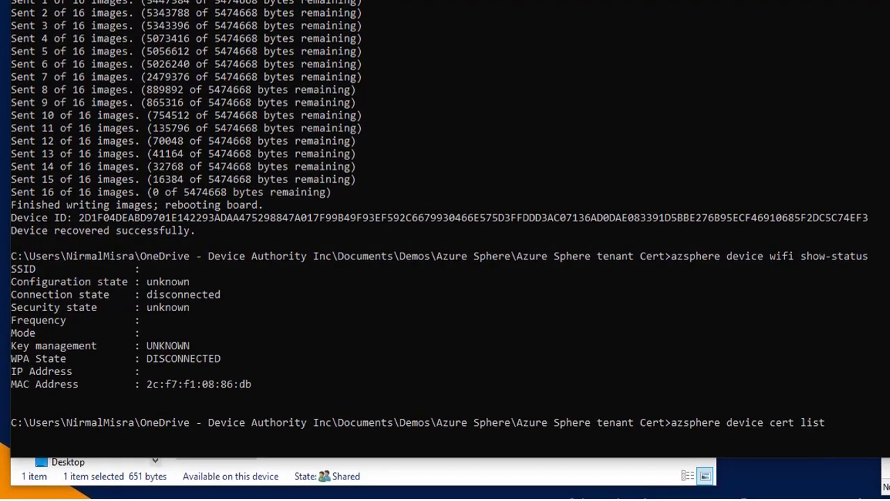
key("Return")
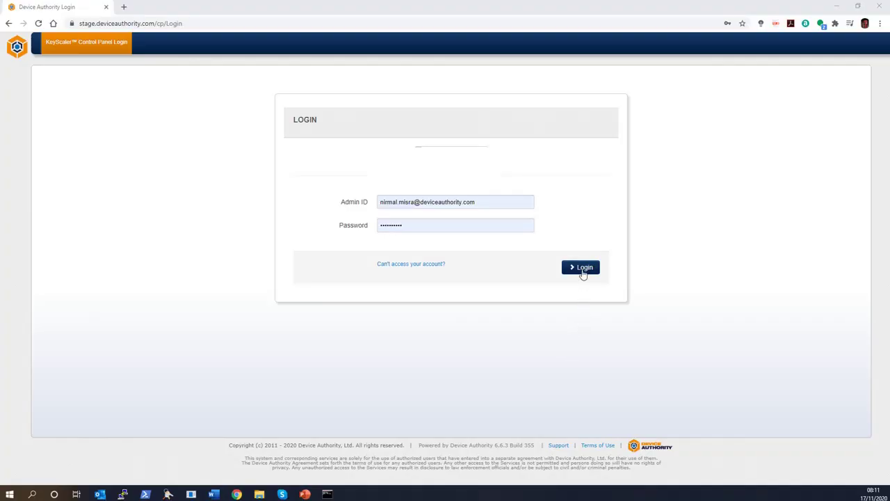
Step: Log in and go to Manage Devices > Manage X.509 Registration
left_click(580, 270)
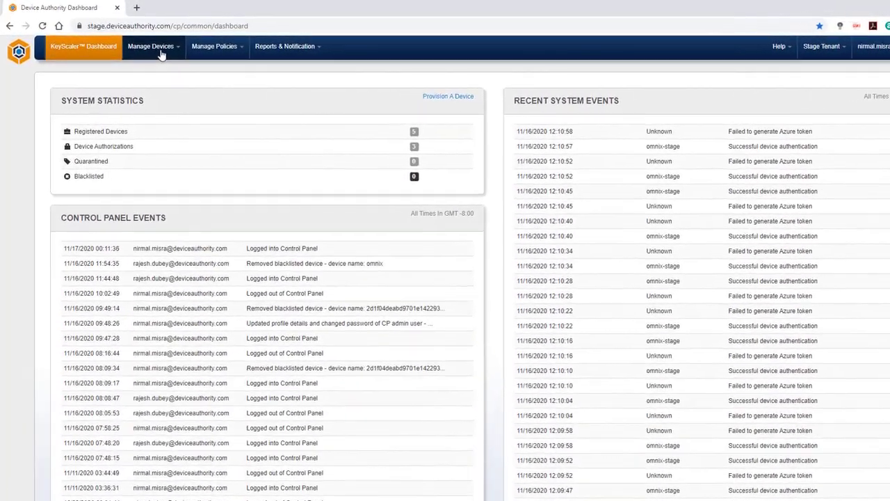
left_click(146, 48)
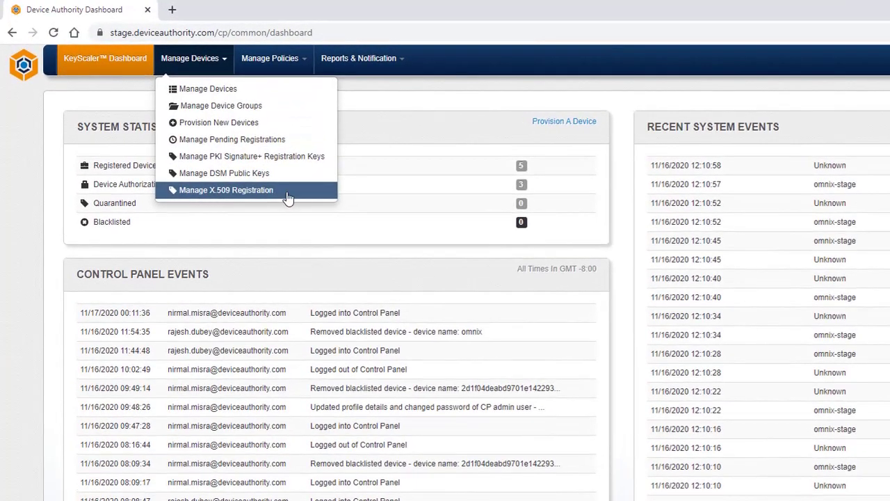
left_click(286, 198)
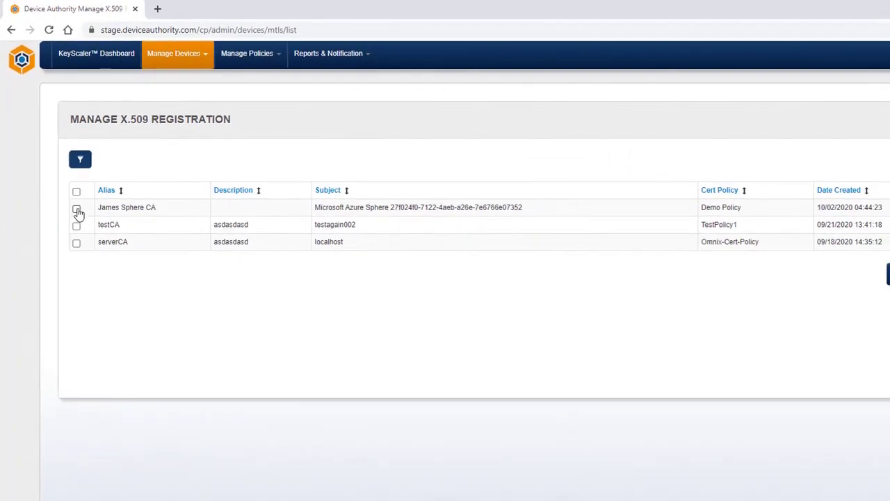
left_click(82, 224)
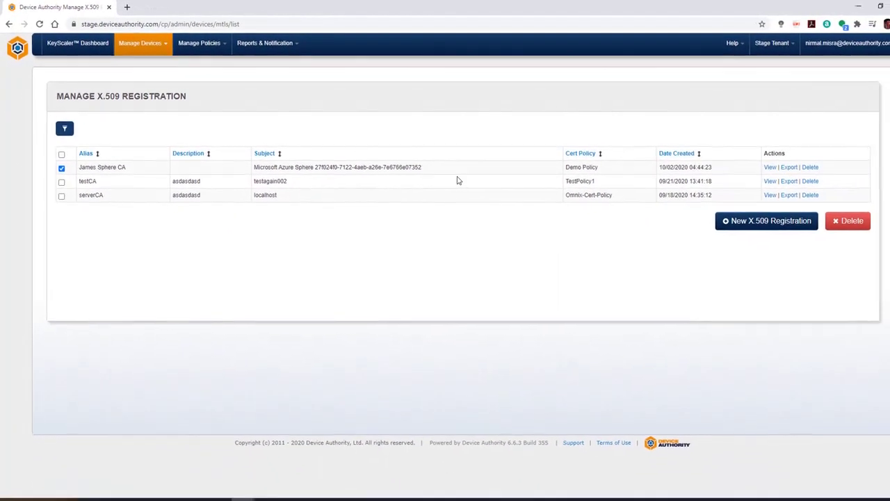
left_click(750, 164)
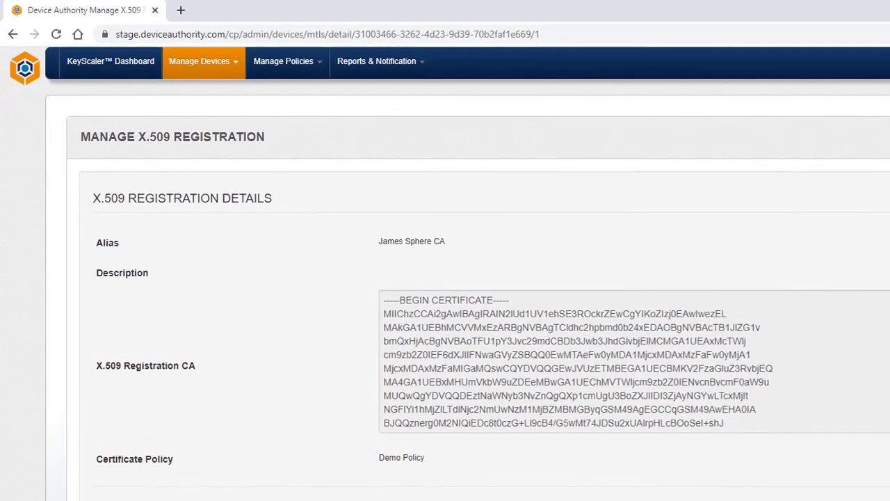
scroll(577, 361, "down", 3)
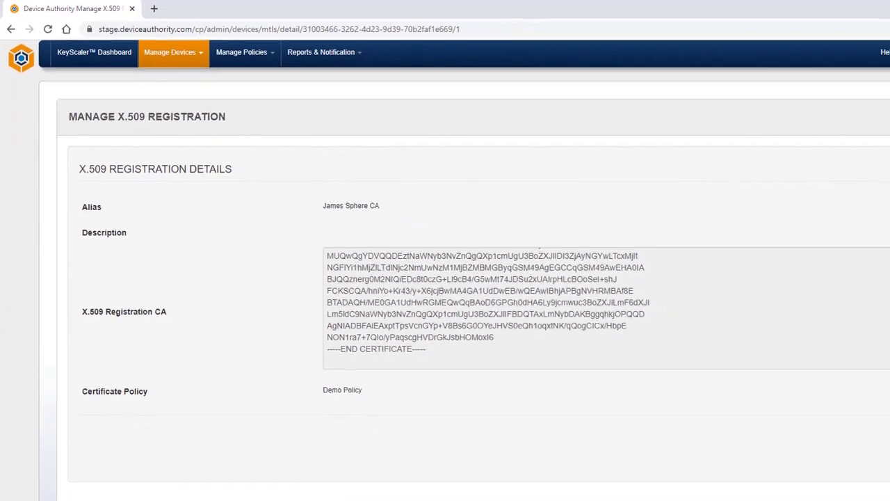
left_click(875, 382)
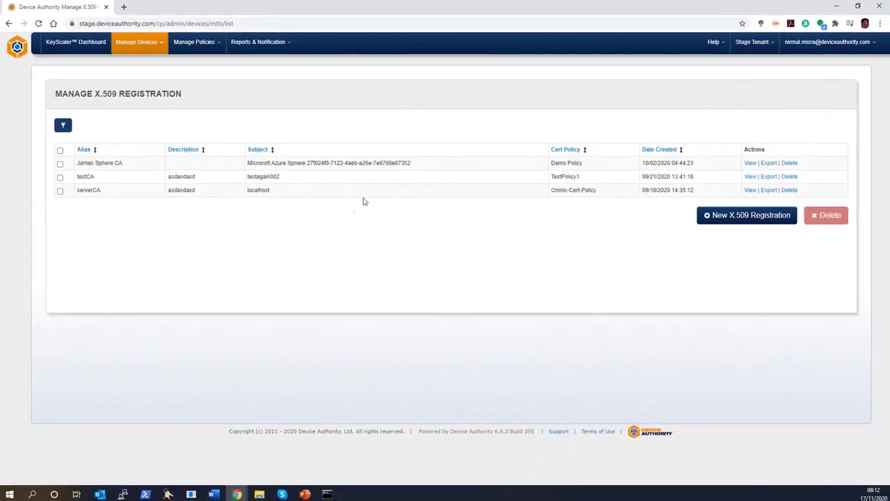
Step: View the CA authority's 4096-bit certificate details, then return to the Certificate Authorities list
left_click(763, 44)
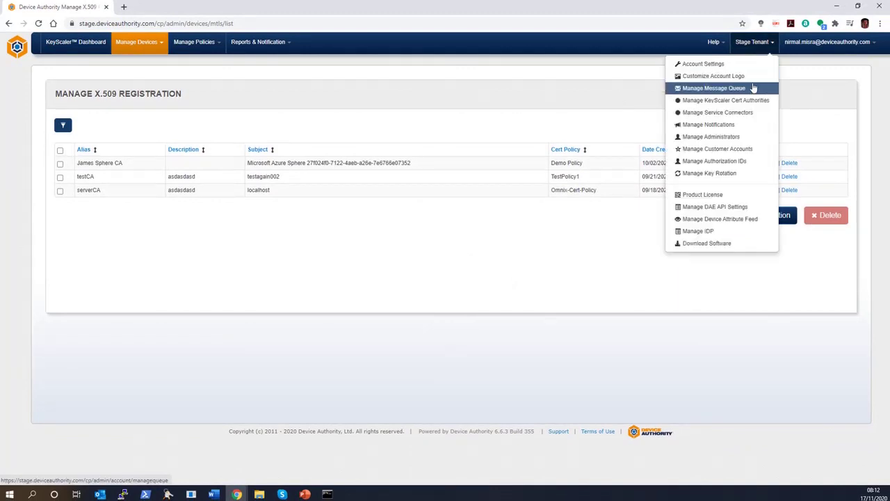
left_click(754, 102)
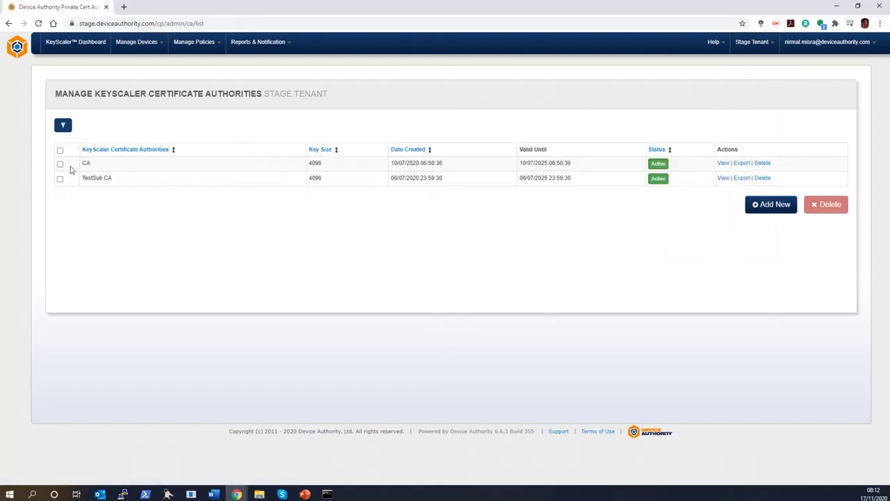
left_click(59, 164)
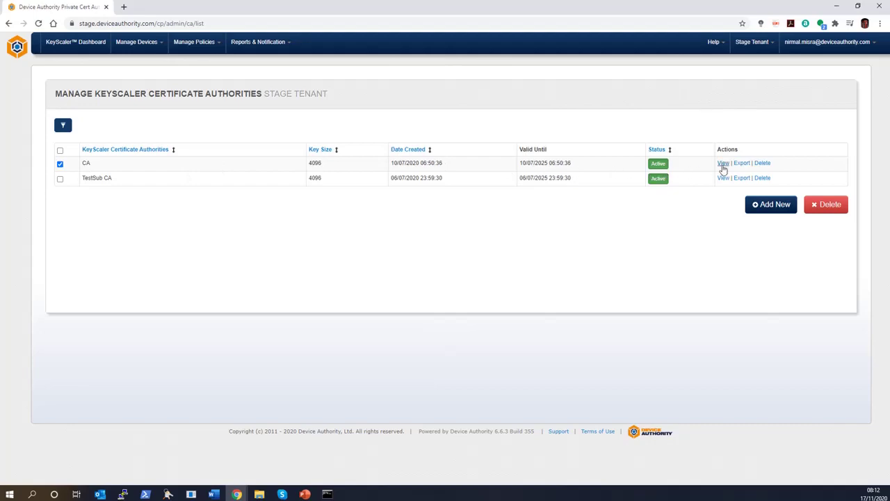
left_click(724, 164)
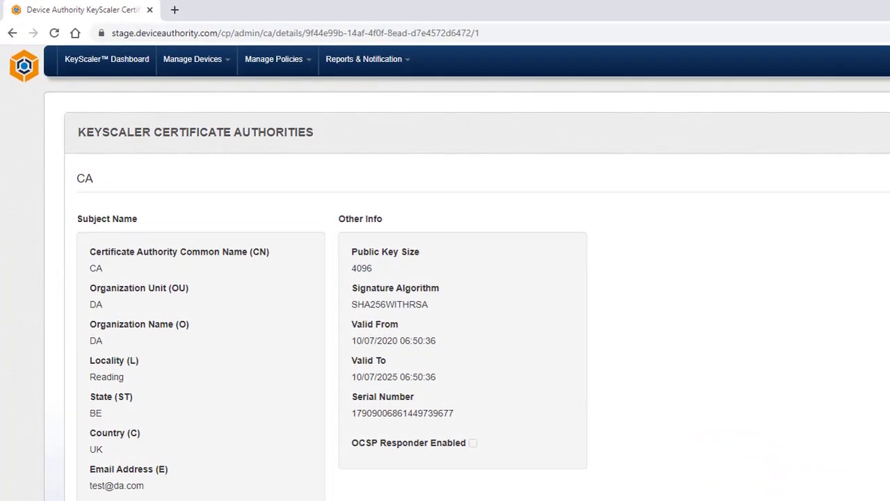
key("alt+Left")
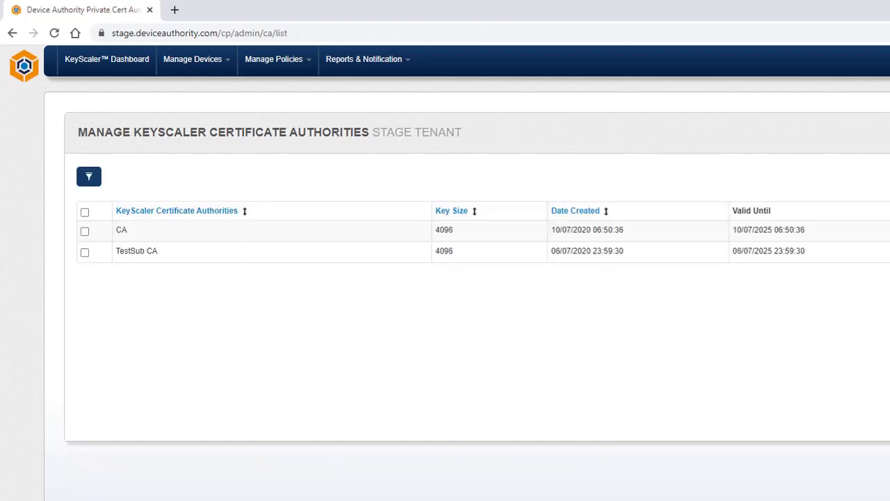
Step: Open Demo Policy from the KeyScaler issued certificate policies
left_click(289, 74)
left_click(294, 143)
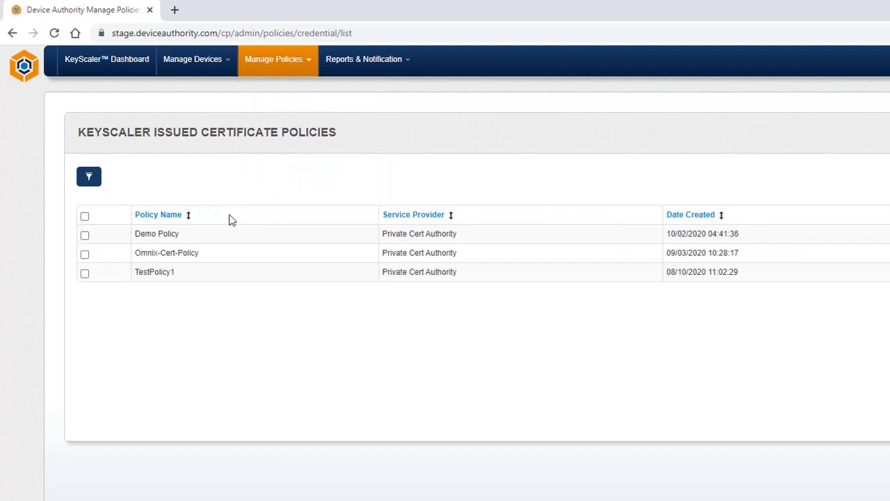
left_click(85, 237)
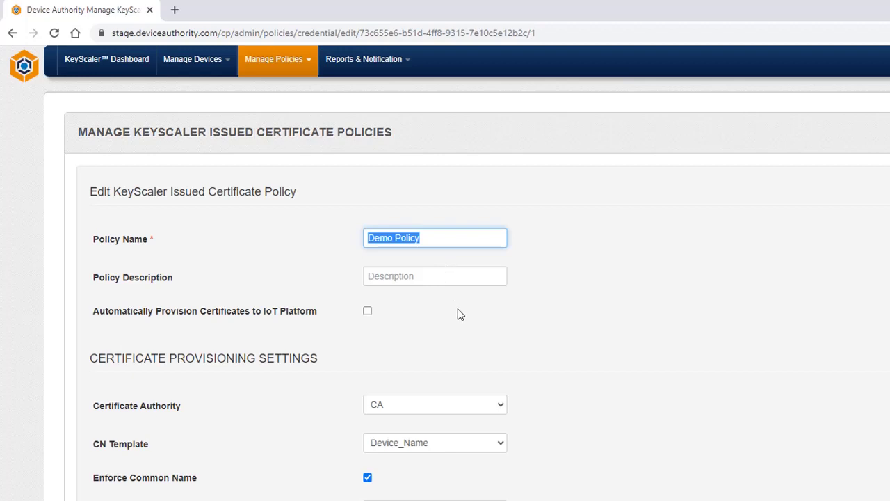
Step: Review Demo Policy's key generation, storage directory and revocation settings down to Device Group(s)
scroll(458, 314, "down", 2)
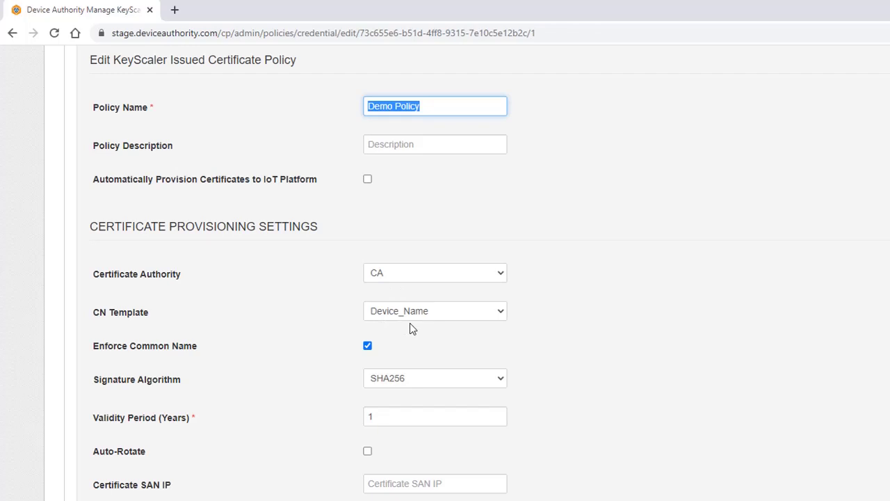
scroll(409, 322, "down", 1)
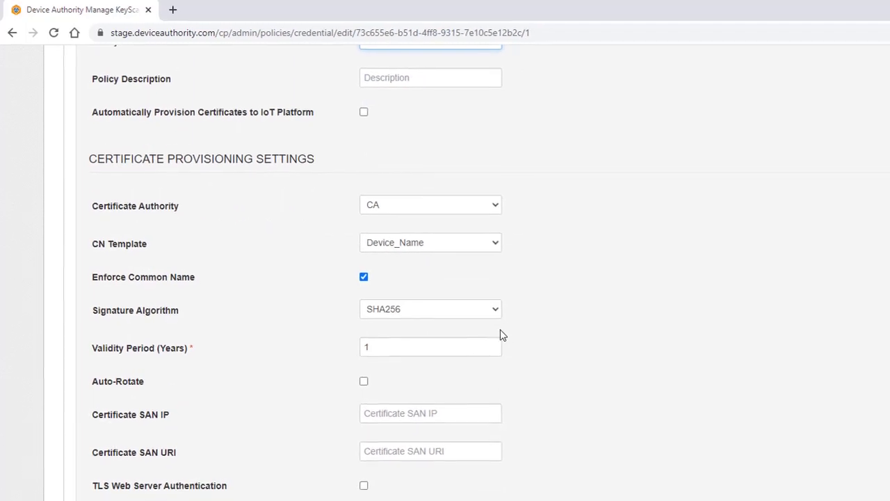
scroll(500, 341, "down", 5)
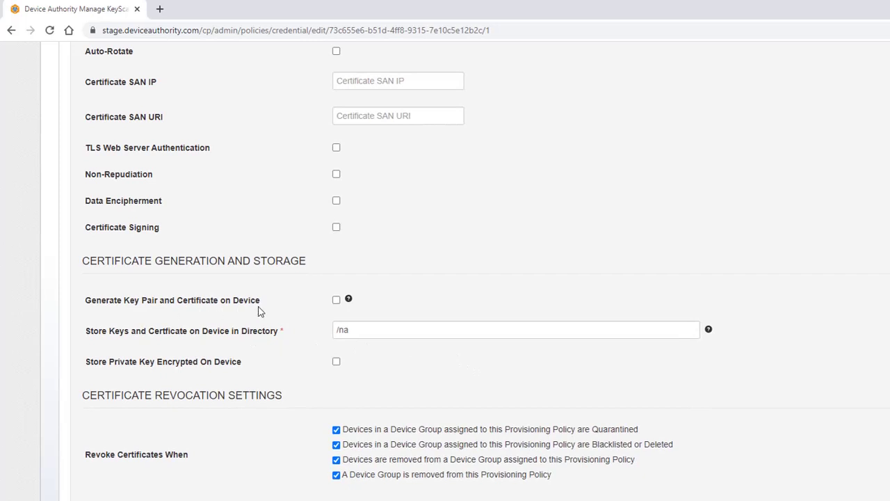
mouse_move(348, 303)
mouse_move(708, 331)
scroll(530, 375, "down", 1)
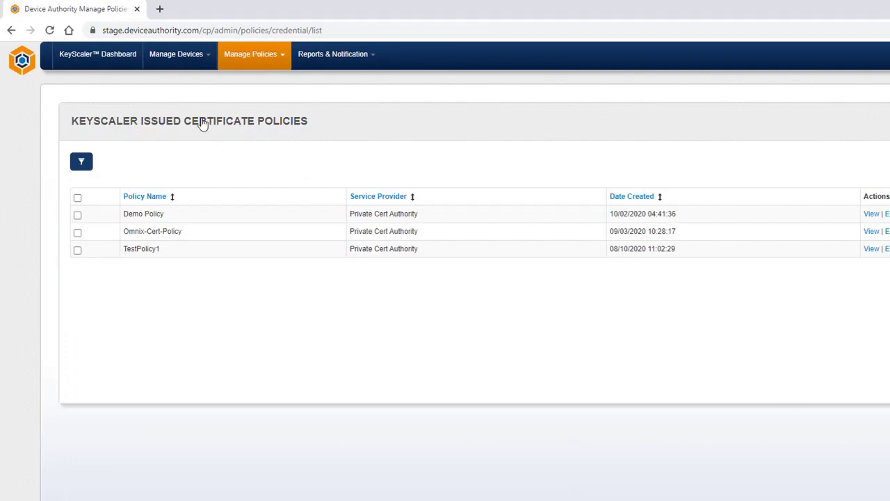
Step: Go to Manage Devices > Manage Devices to view the device list
left_click(167, 66)
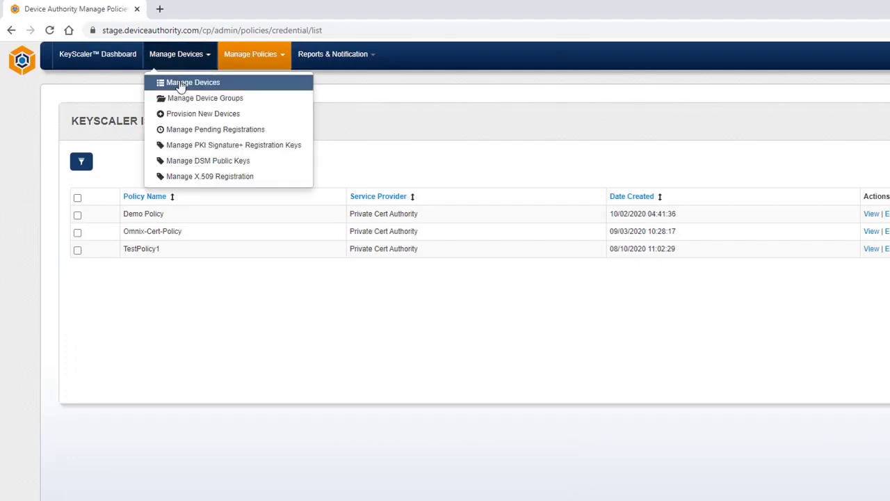
left_click(179, 83)
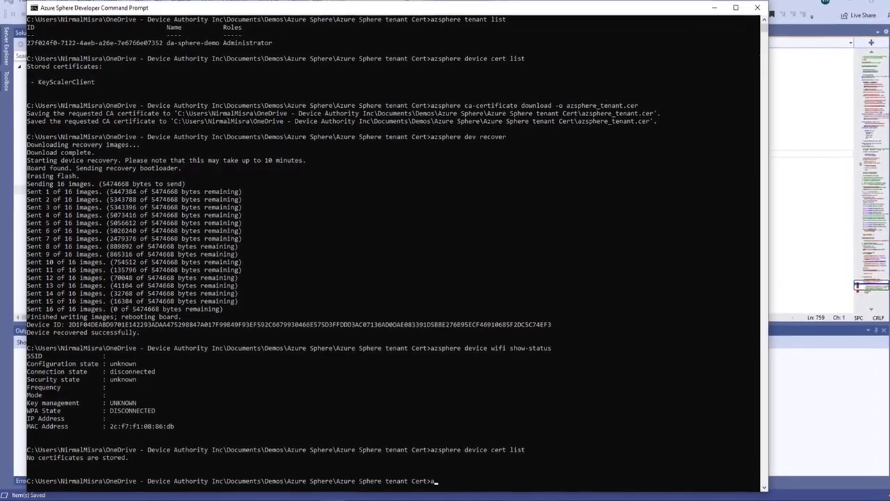
Step: Run 'azsphere dev edv' and highlight the development-enabled success message
type("azsphere")
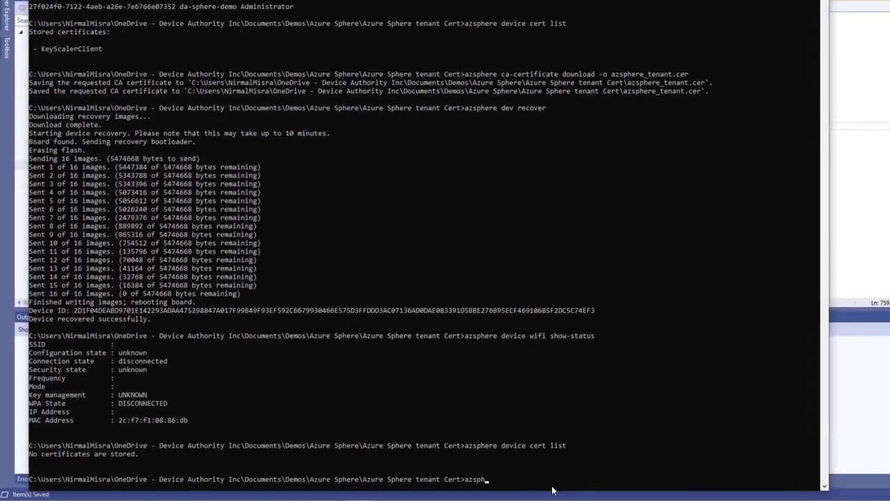
type(" dev ")
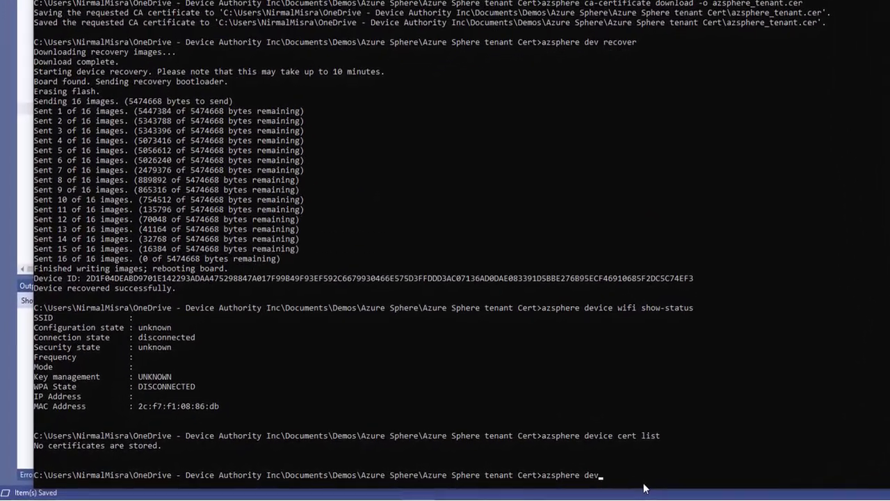
type("edv")
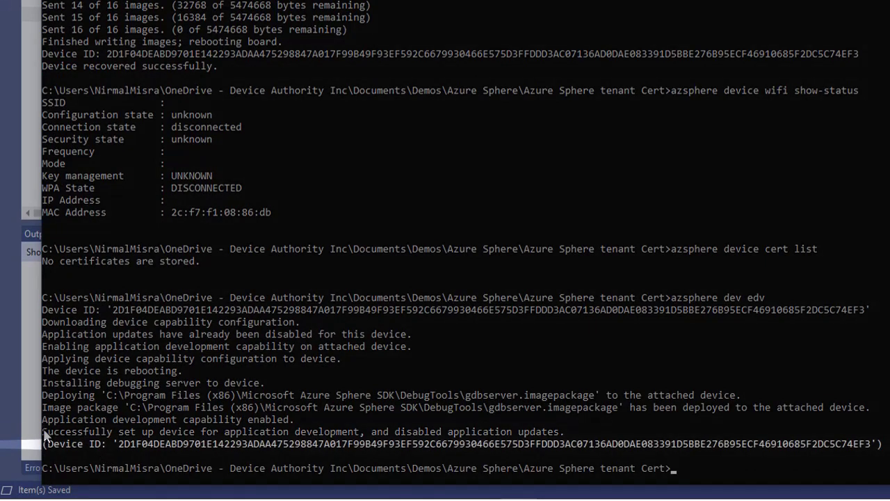
left_click_drag(45, 434, 359, 431)
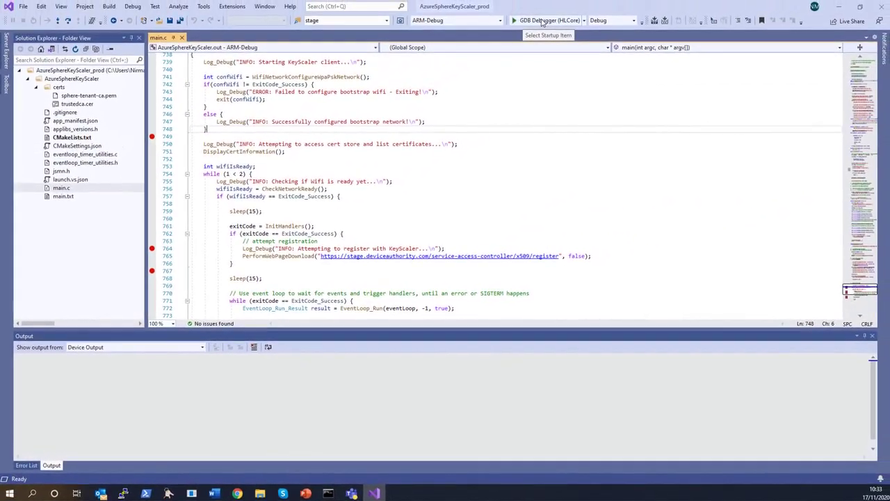
Step: Debug the KeyScaler client with GDB, noting free store space and no certificates, up to registration
left_click(543, 21)
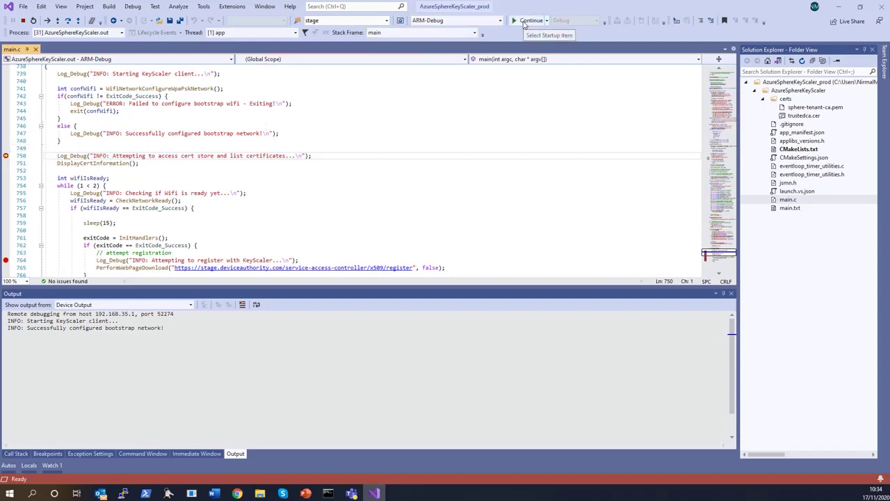
left_click(525, 21)
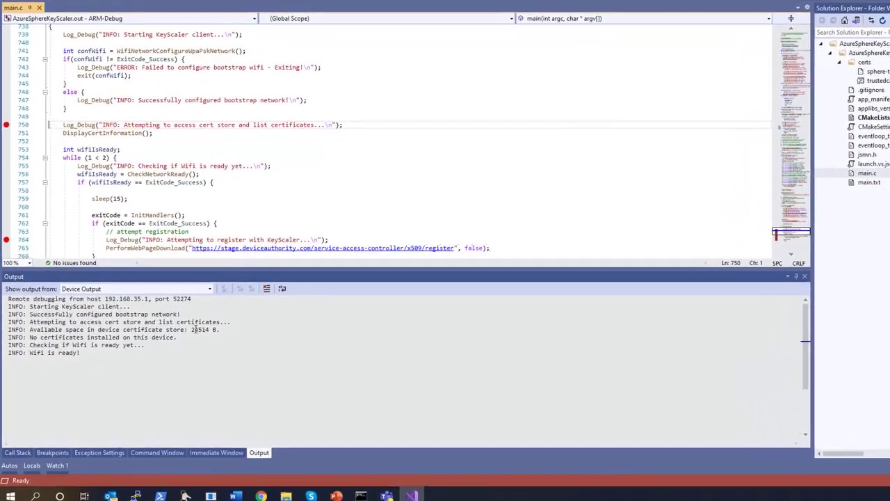
left_click_drag(214, 314, 243, 309)
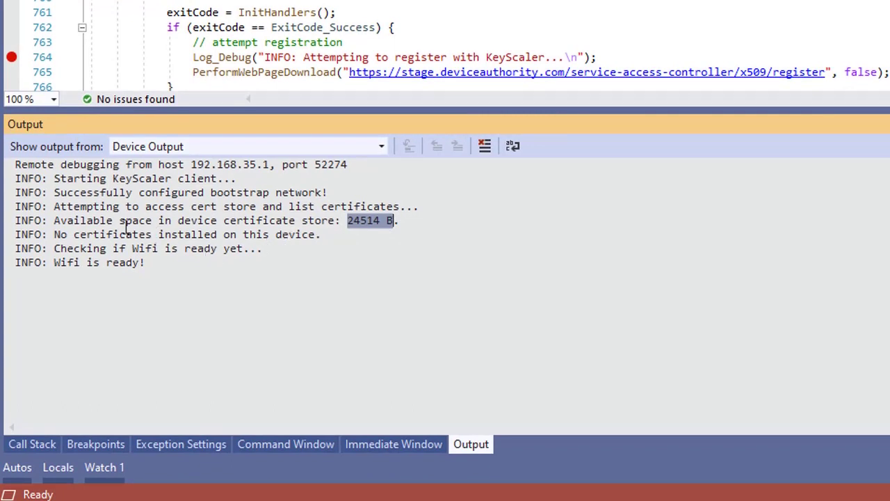
left_click_drag(54, 234, 322, 239)
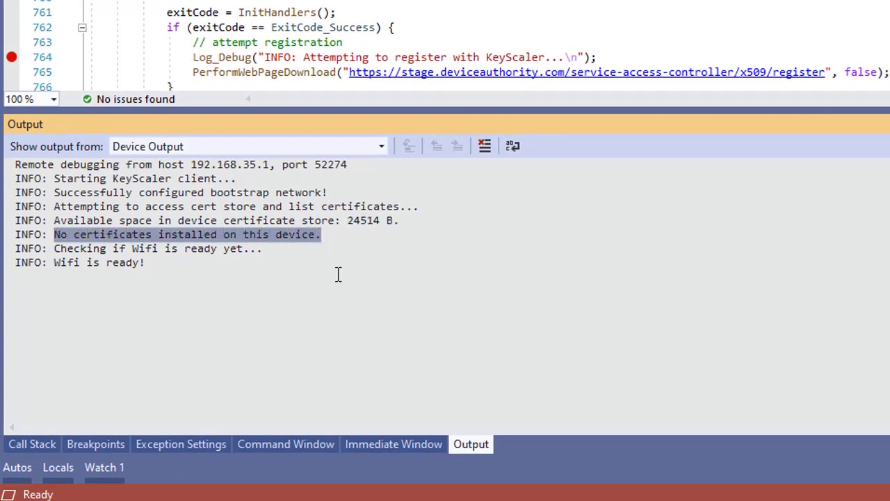
key("Escape")
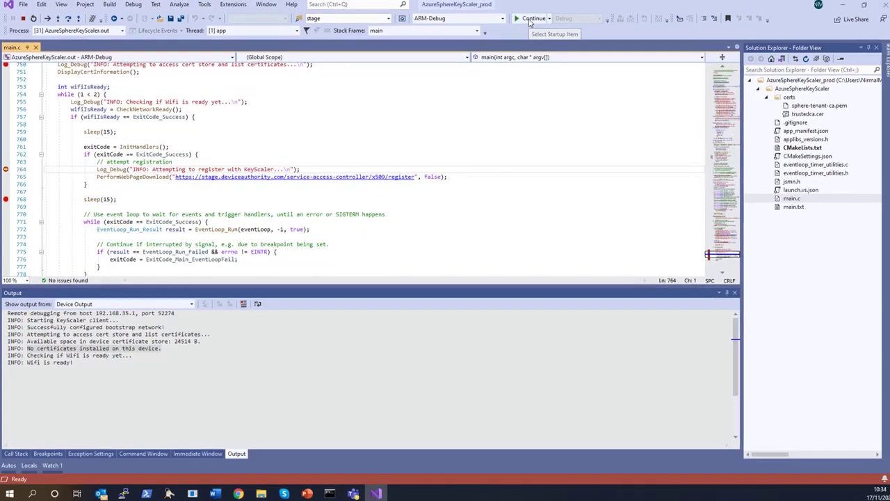
Step: Continue to send the POST register request and highlight its httpCode 200 response
left_click(529, 18)
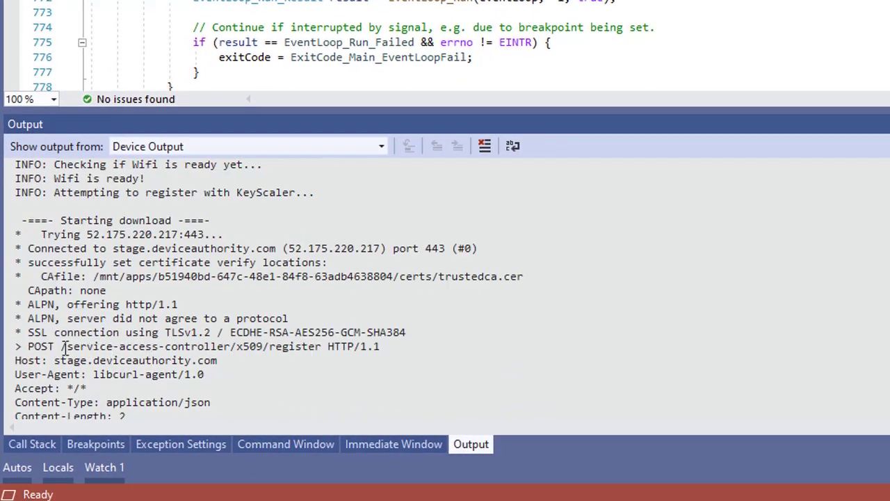
left_click_drag(65, 347, 389, 343)
scroll(457, 338, "down", 6)
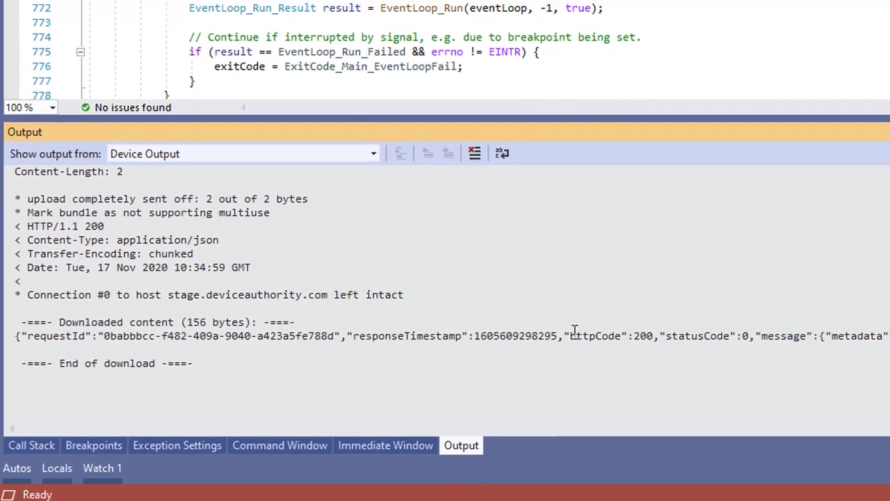
left_click_drag(583, 332, 669, 332)
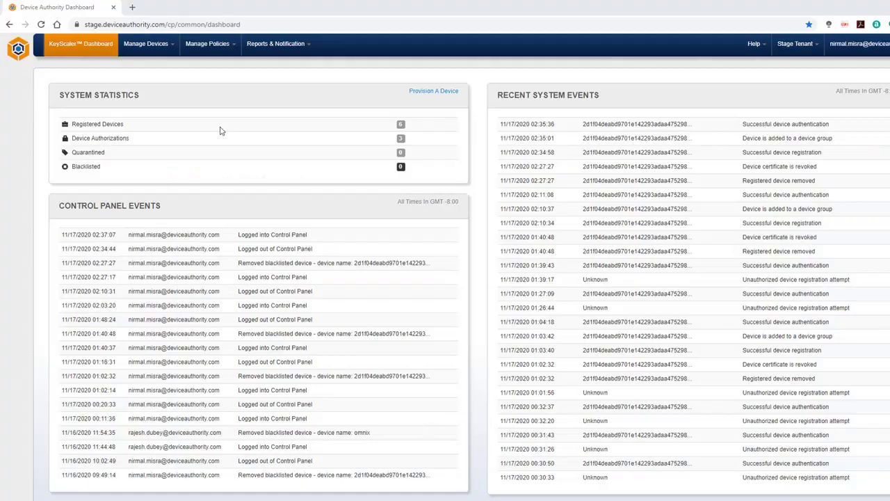
Step: In Manage Devices, tick the new Azure Sphere device and reveal its hexadecimal identifier
left_click(147, 50)
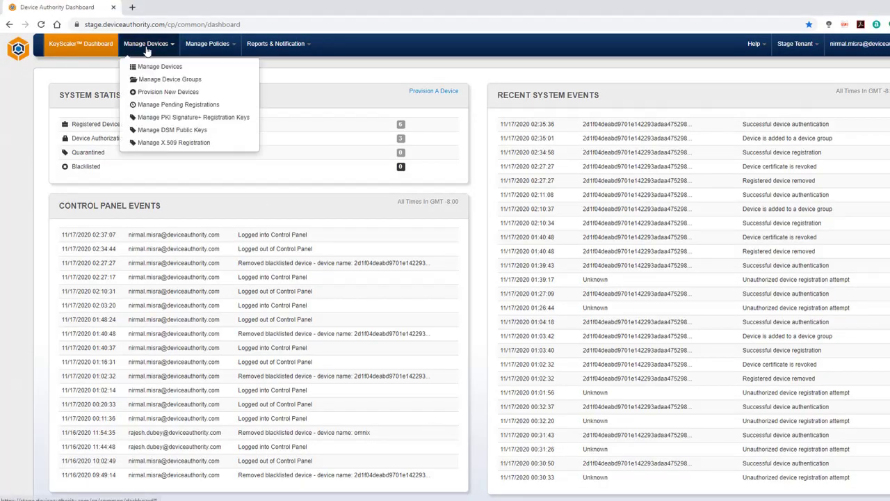
left_click(147, 67)
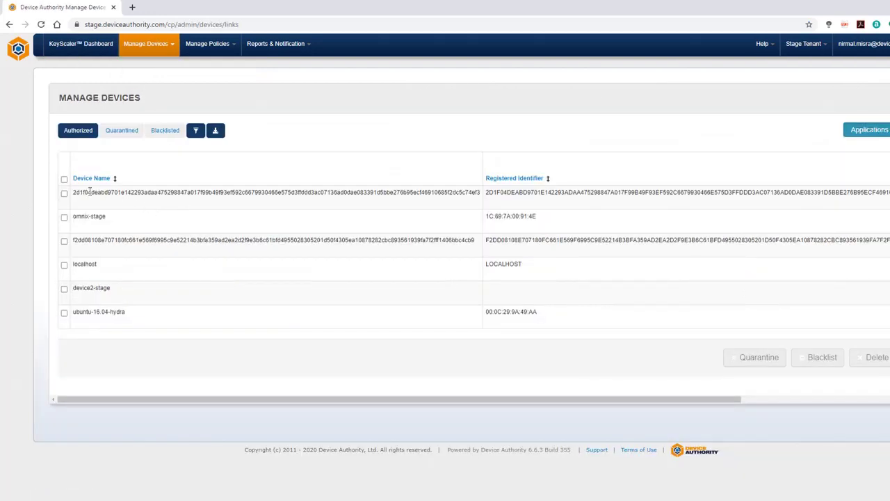
left_click(64, 193)
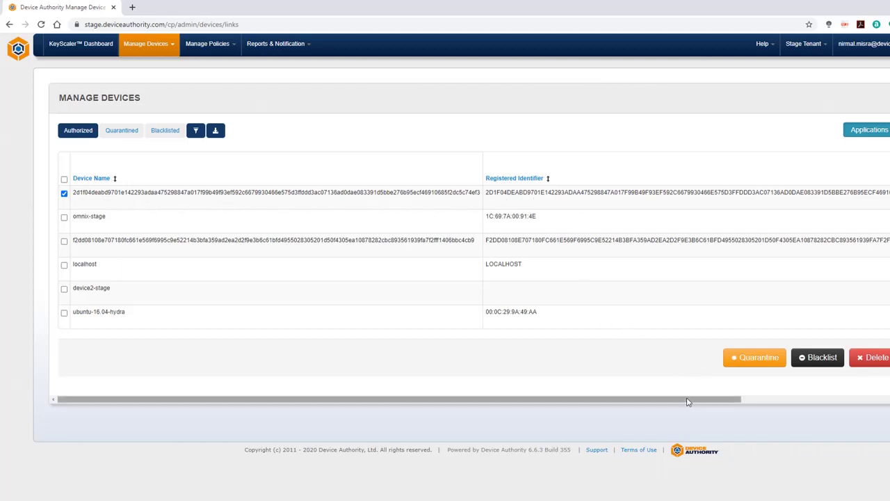
left_click_drag(687, 401, 791, 413)
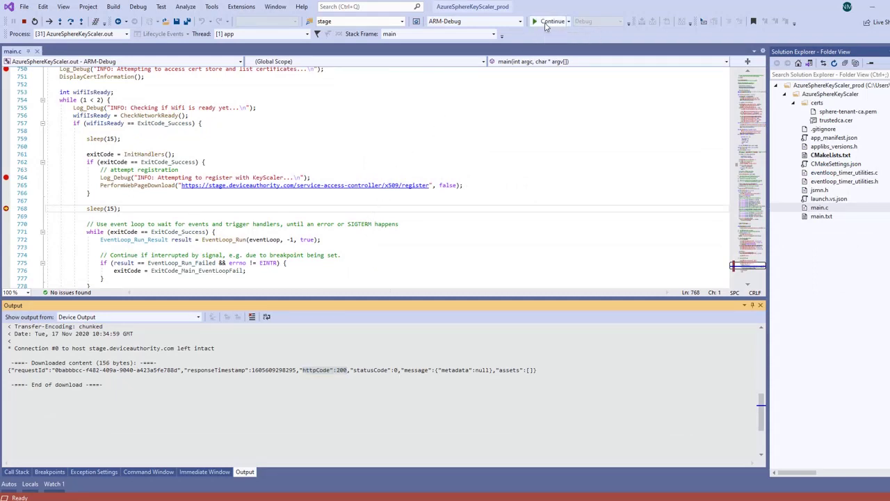
Step: Resume the program and highlight the client's POST authentication request to KeyScaler
left_click(546, 25)
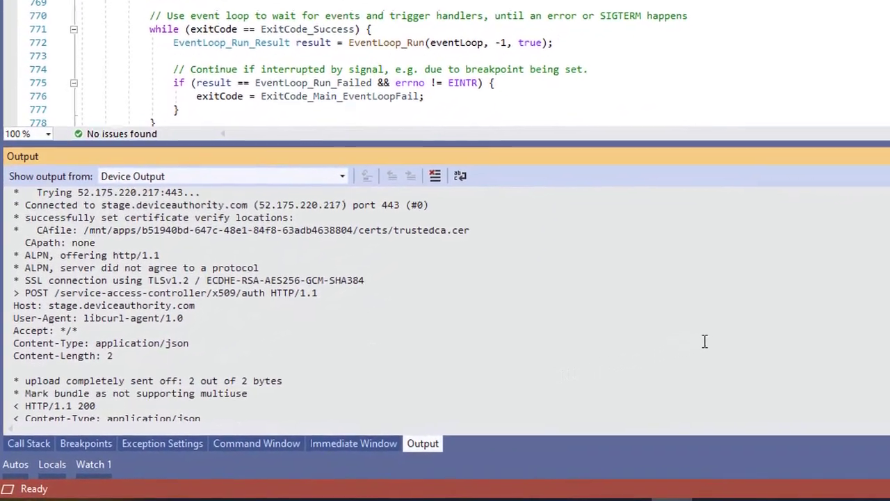
left_click_drag(55, 295, 359, 266)
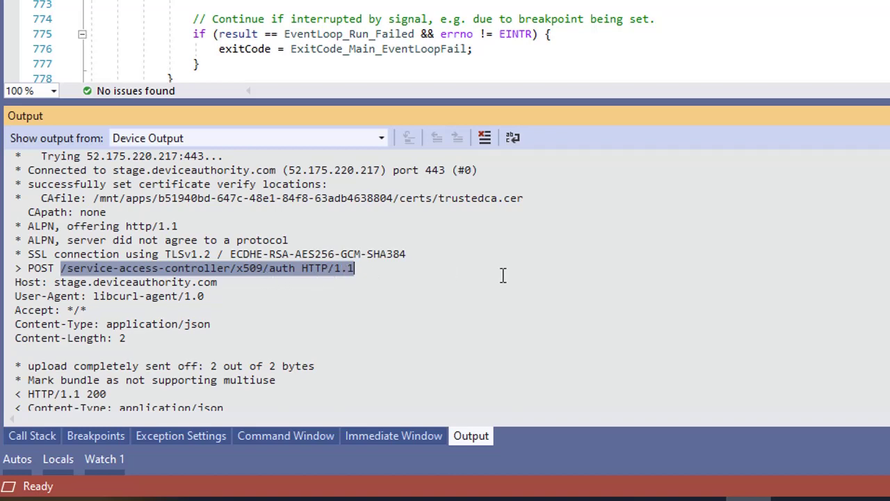
scroll(503, 274, "down", 5)
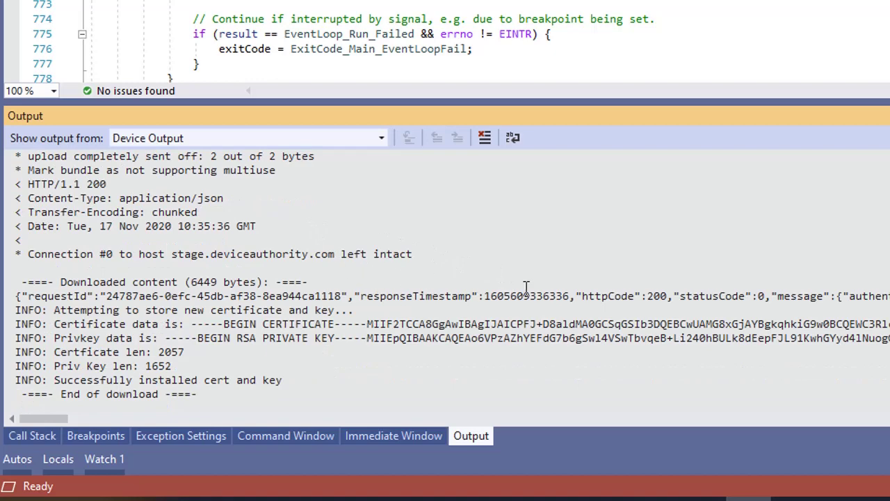
Step: Highlight the httpCode 200 response and the received certificate and private key data
left_click_drag(582, 295, 668, 299)
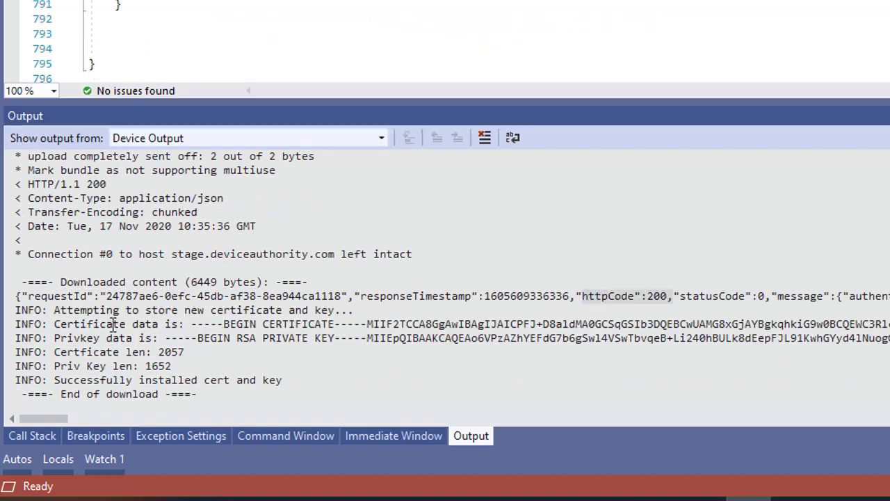
left_click_drag(55, 324, 526, 327)
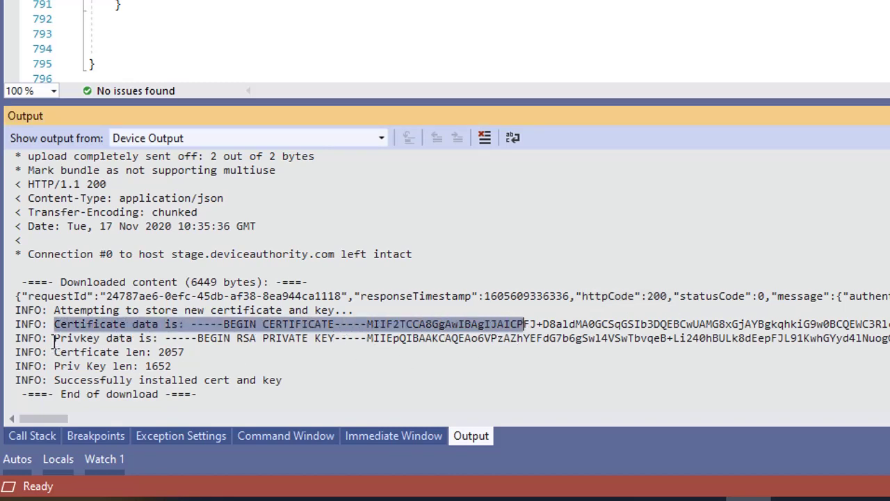
left_click_drag(54, 341, 410, 340)
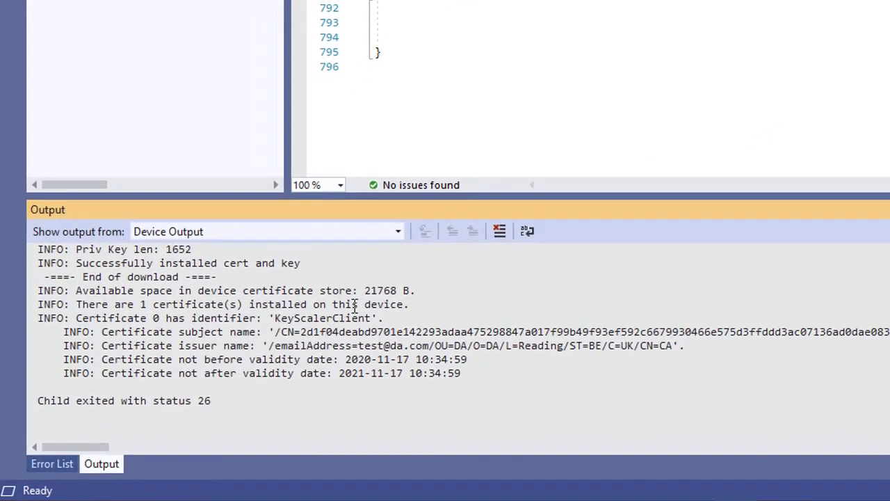
Step: Highlight the reduced store space and the KeyScalerClient certificate's identifier, subject, issuer CN=CA and 2020-11-17 start date
left_click_drag(370, 287, 424, 287)
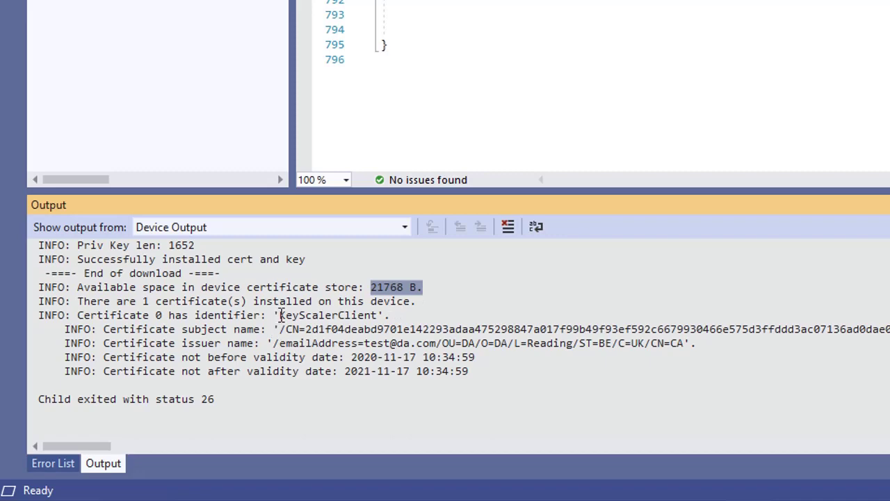
left_click_drag(279, 315, 388, 314)
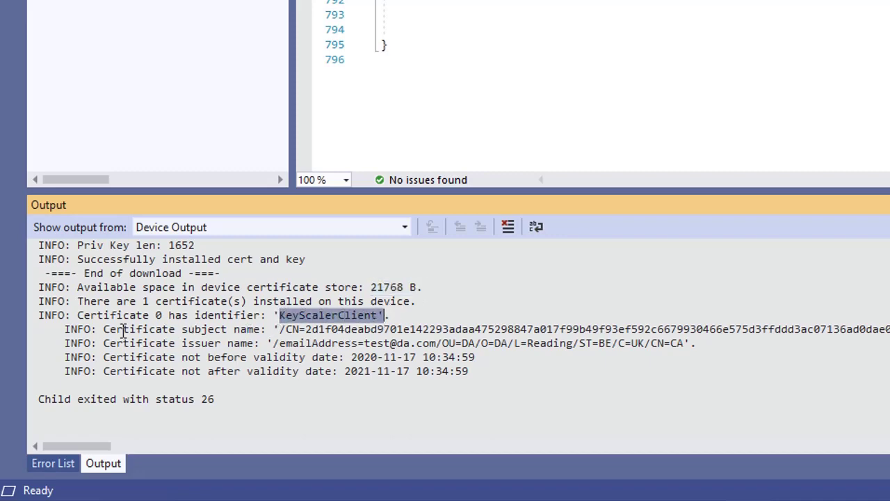
left_click_drag(104, 329, 889, 329)
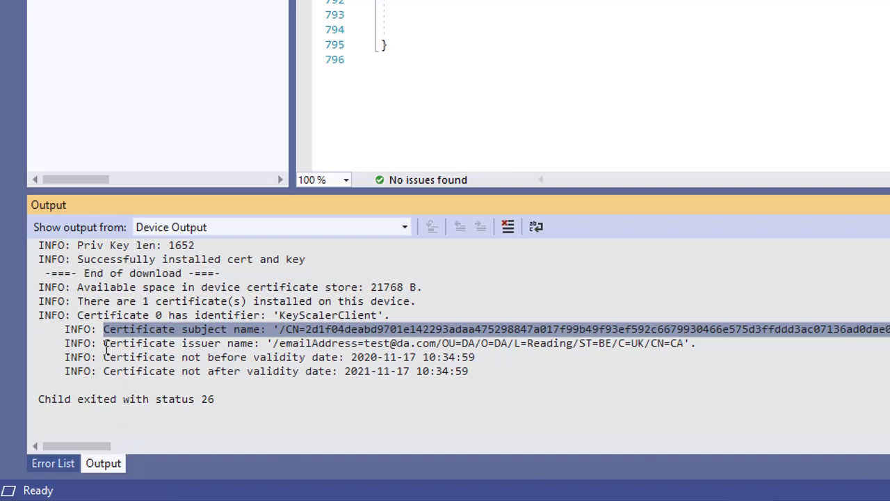
left_click_drag(105, 345, 694, 351)
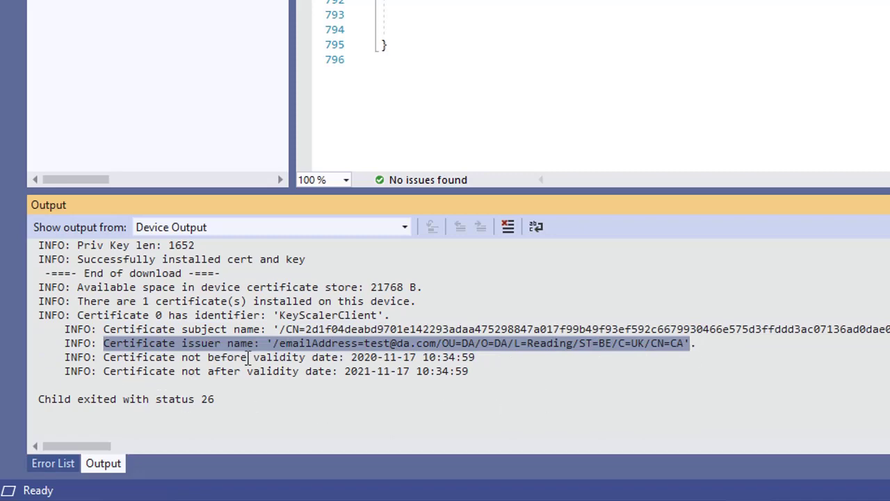
left_click_drag(251, 357, 501, 358)
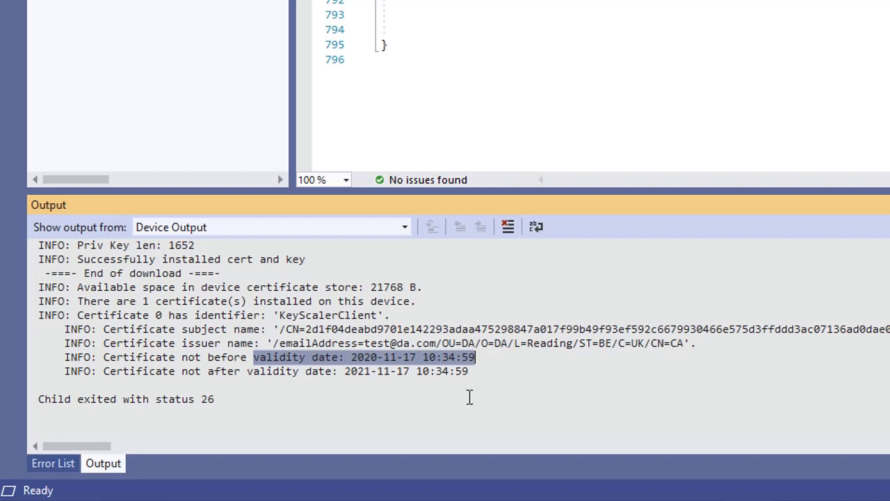